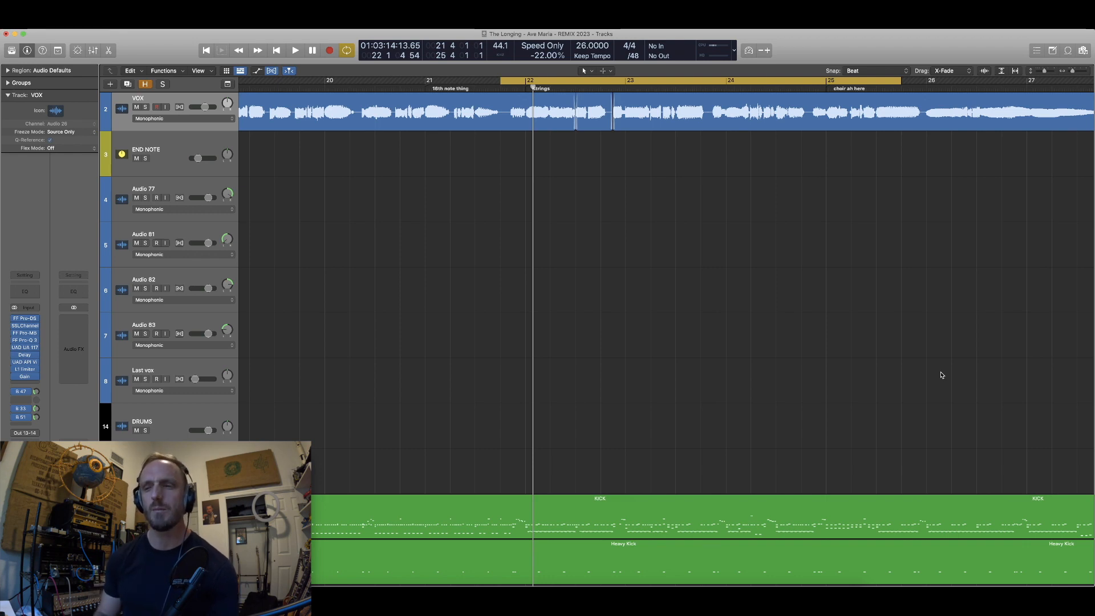
Play the looped passage in the full mix, and solo the Output 9-10 channel in the mixer to audition it alone.
key(space)
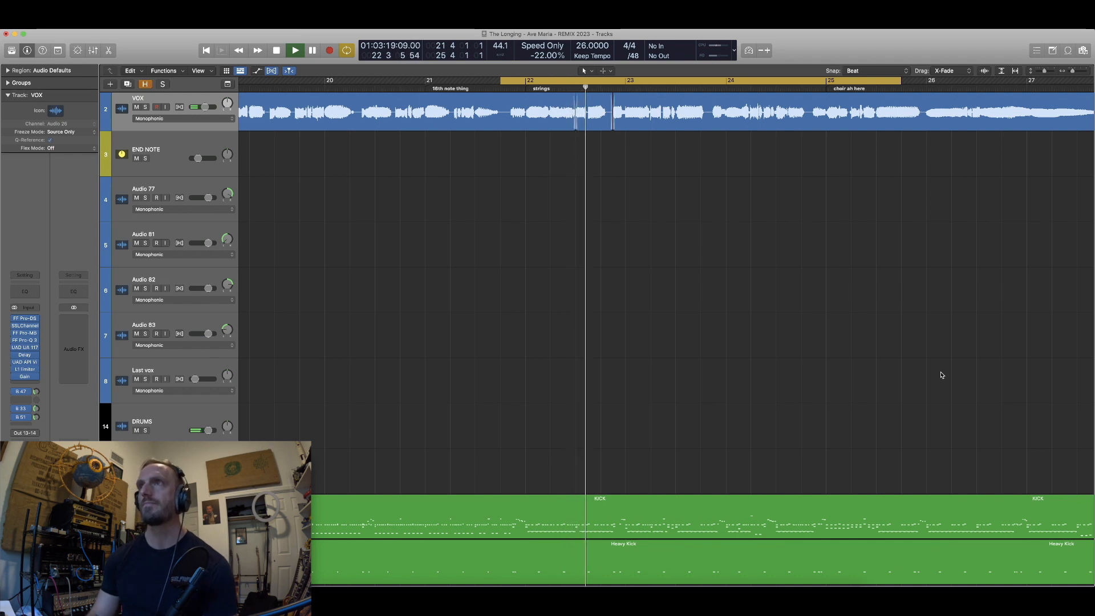
key(space)
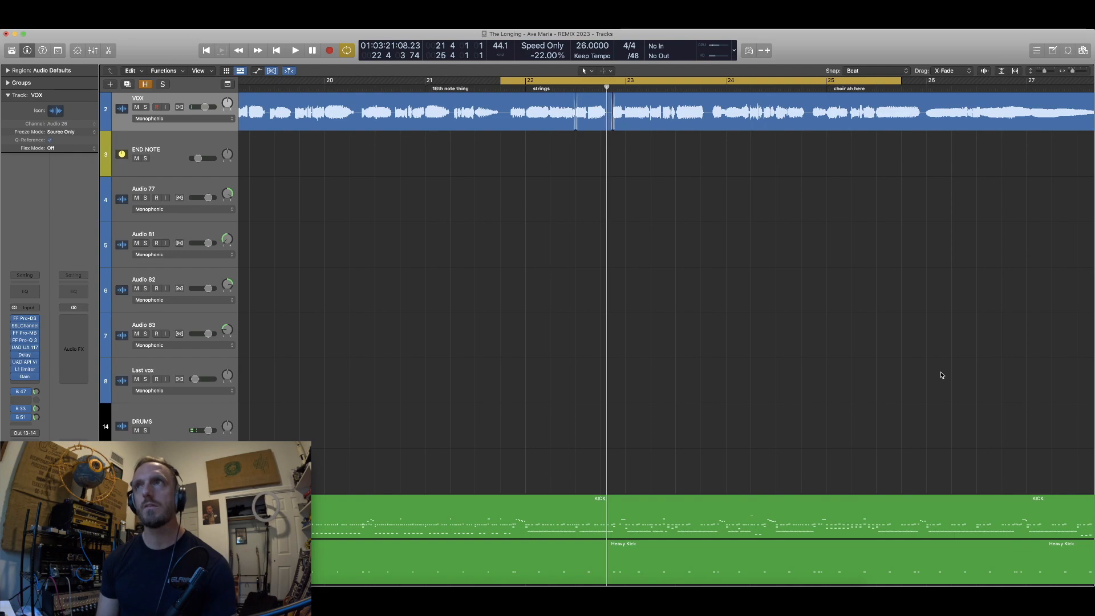
key(x)
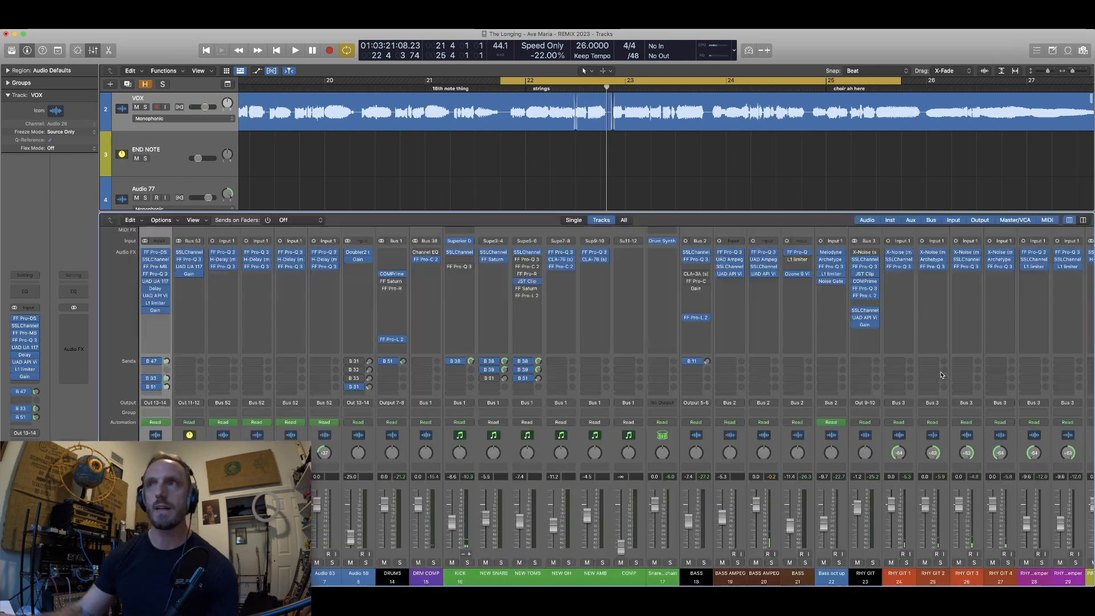
scroll(862, 482, right, 20)
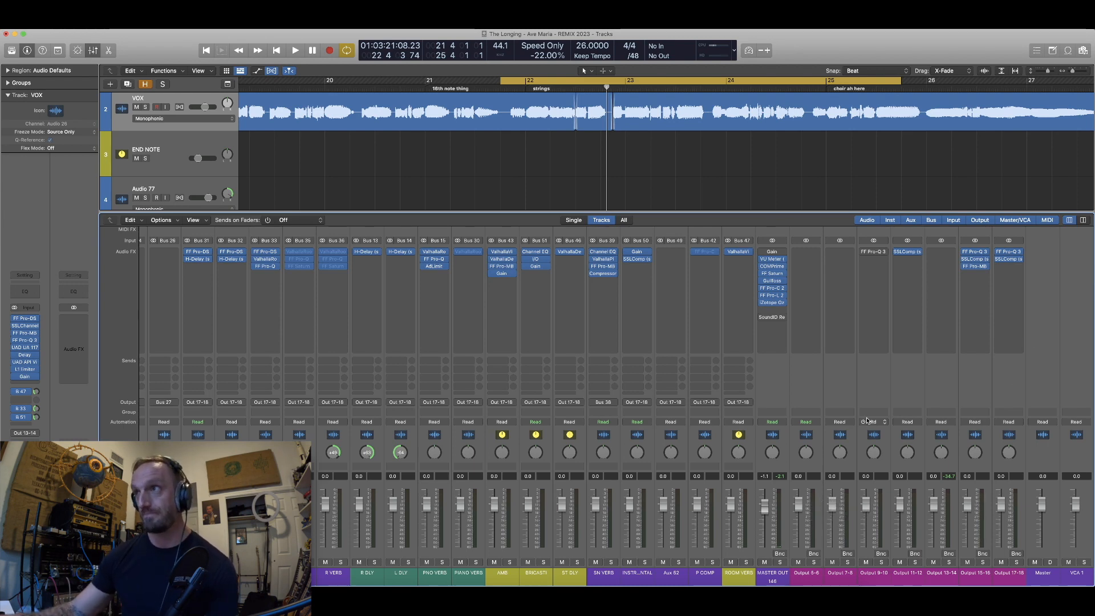
click(882, 563)
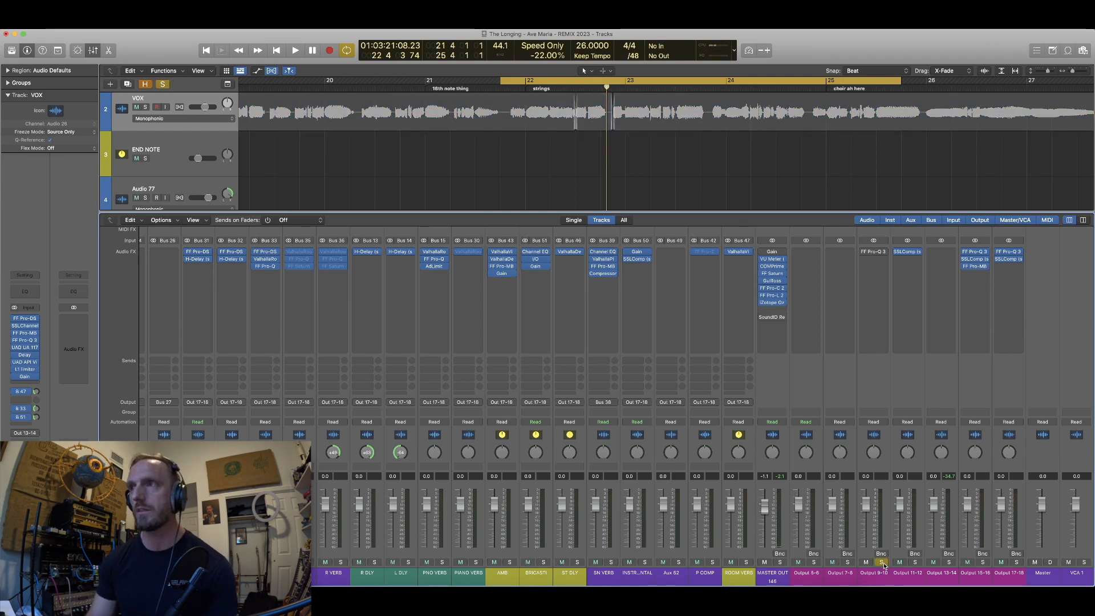
key(space)
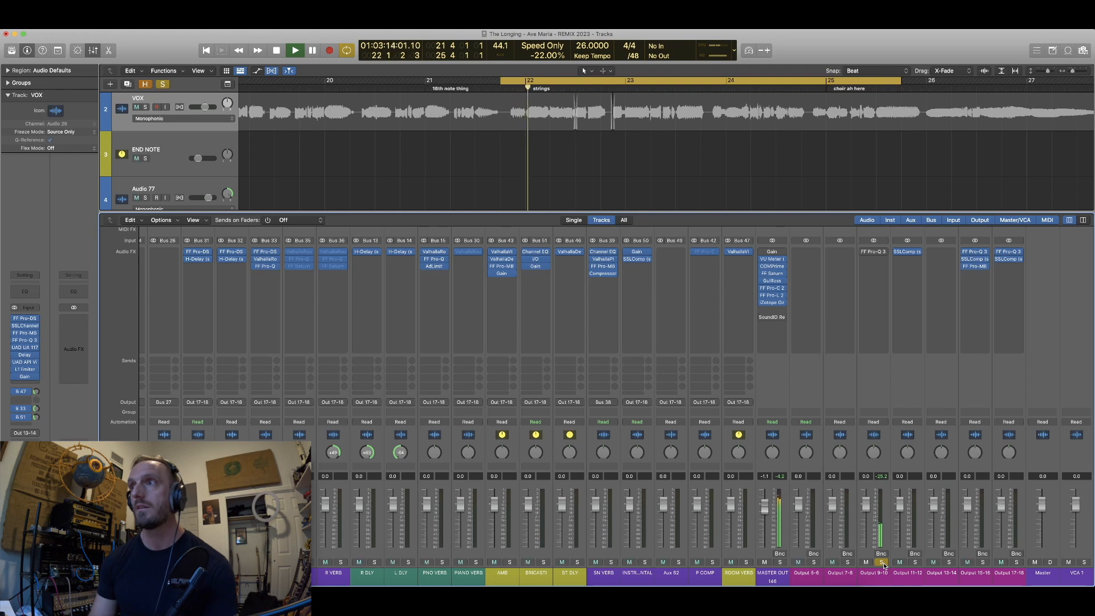
key(space)
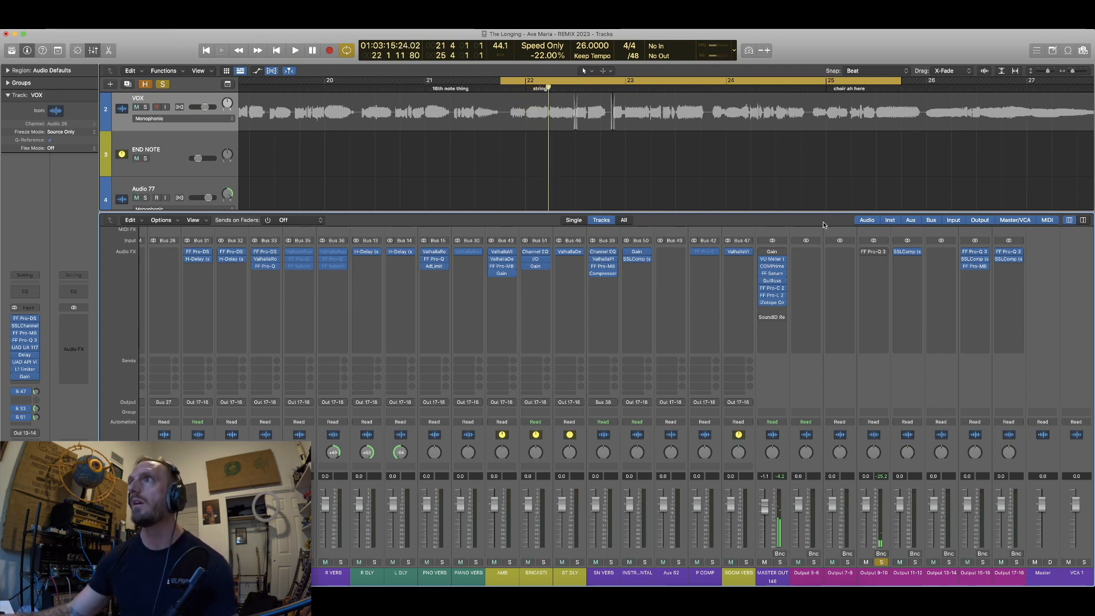
Insert a stereo FF Pro-Q 3 in the second effect slot of Output 9-10 and add a bell band at about 3340 Hz.
click(878, 261)
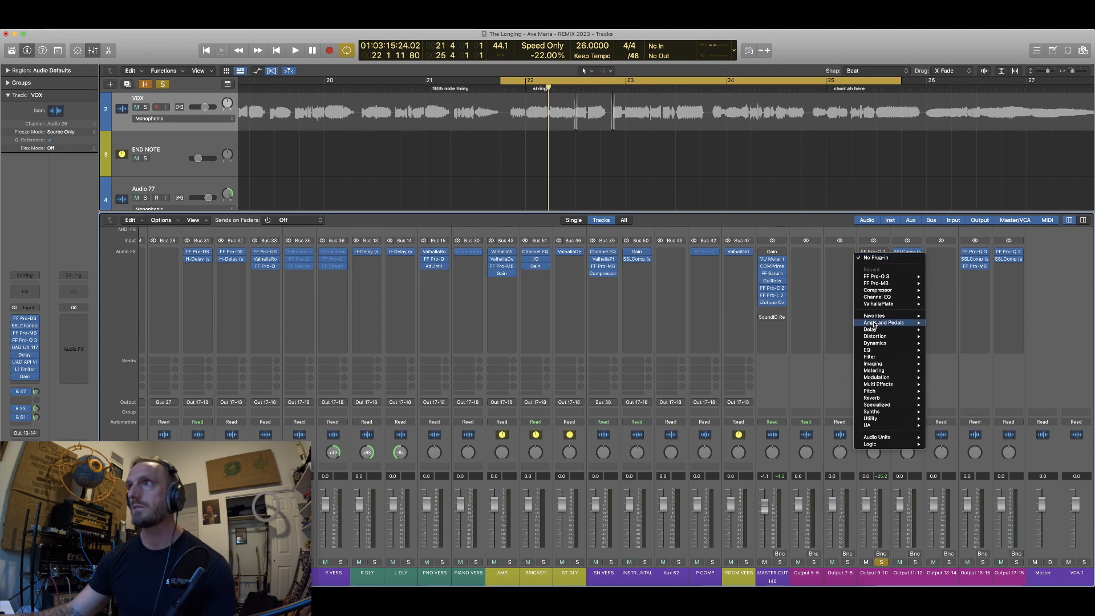
mouse_move(907, 315)
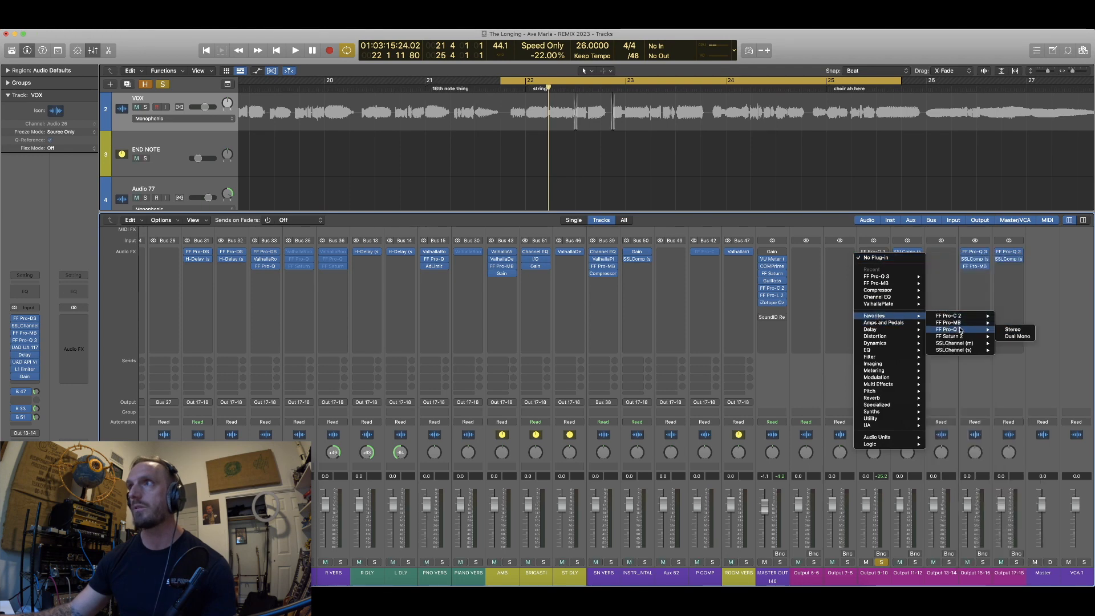
click(1012, 330)
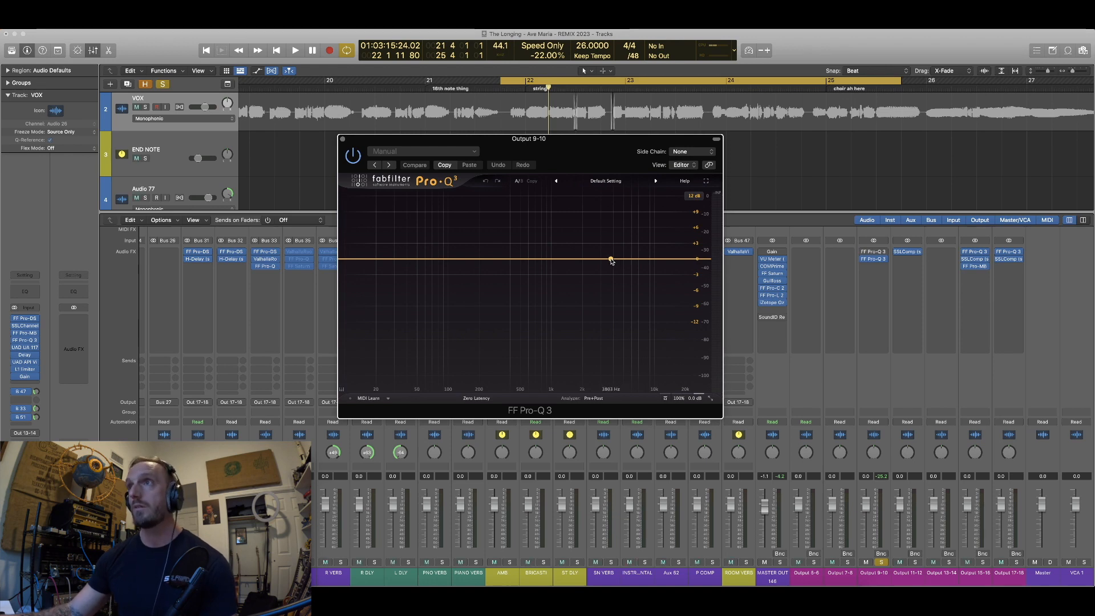
click(607, 260)
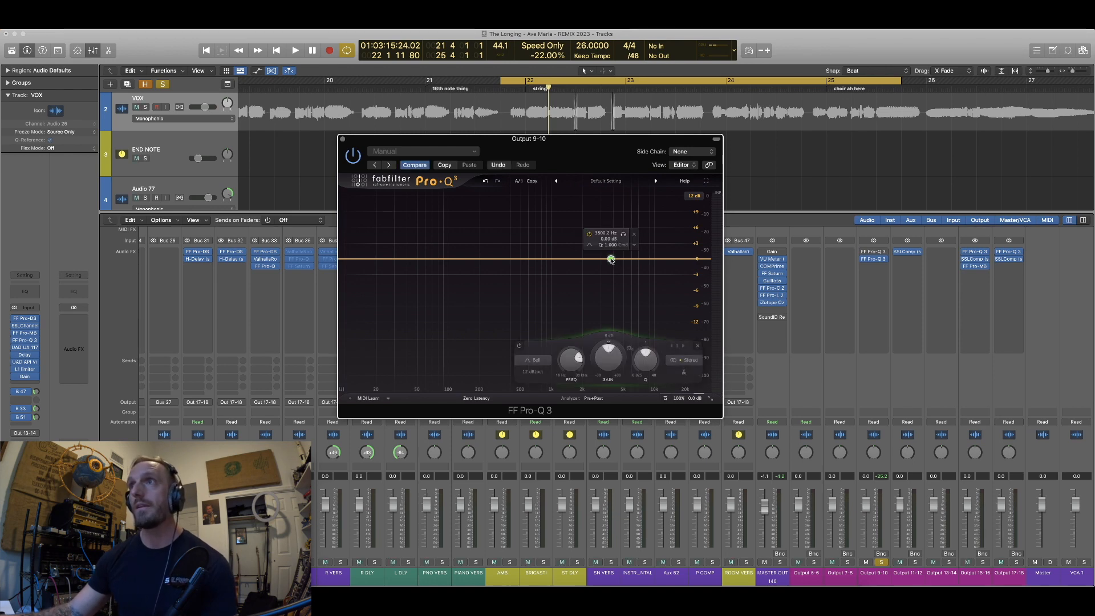
drag(605, 261, 605, 265)
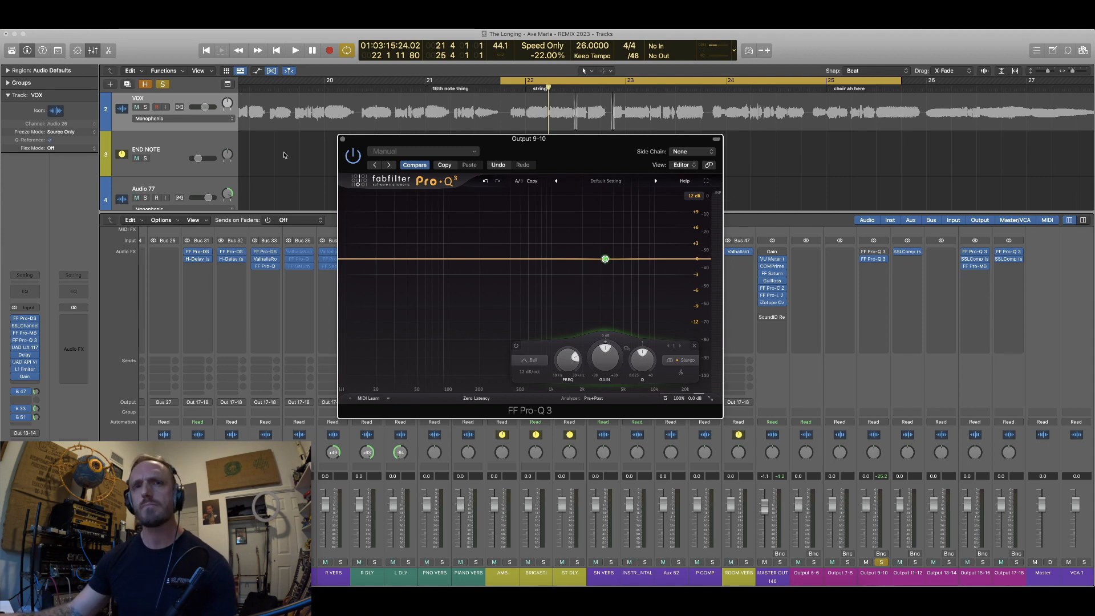
Set the side chain source of the Output 9-10 Pro-Q 3 to the VOX track (Audio 26).
scroll(282, 159, up, 1)
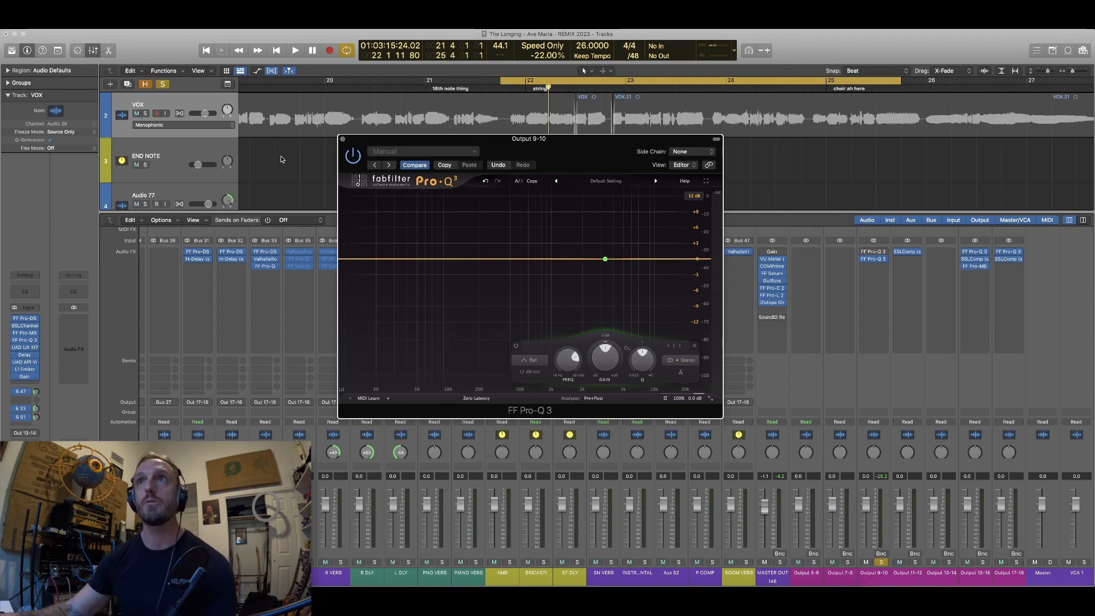
click(191, 107)
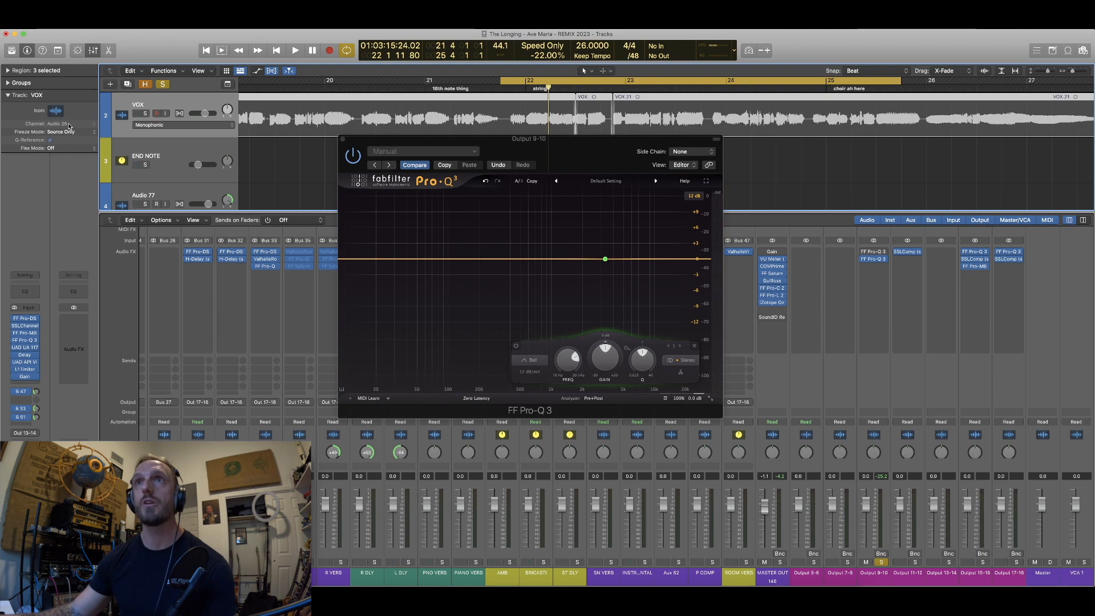
click(525, 141)
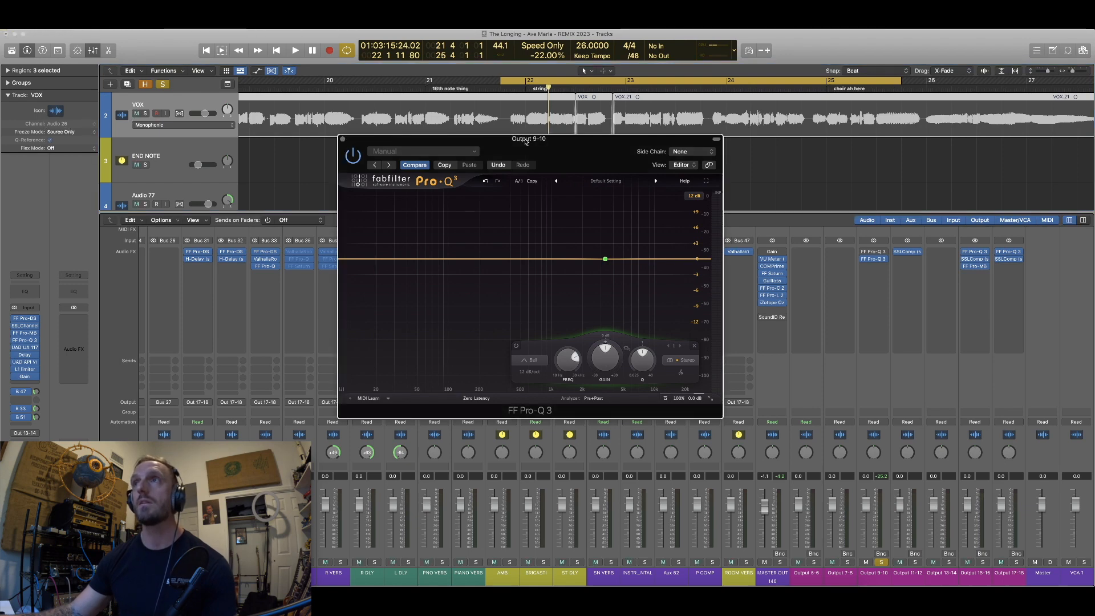
mouse_move(608, 269)
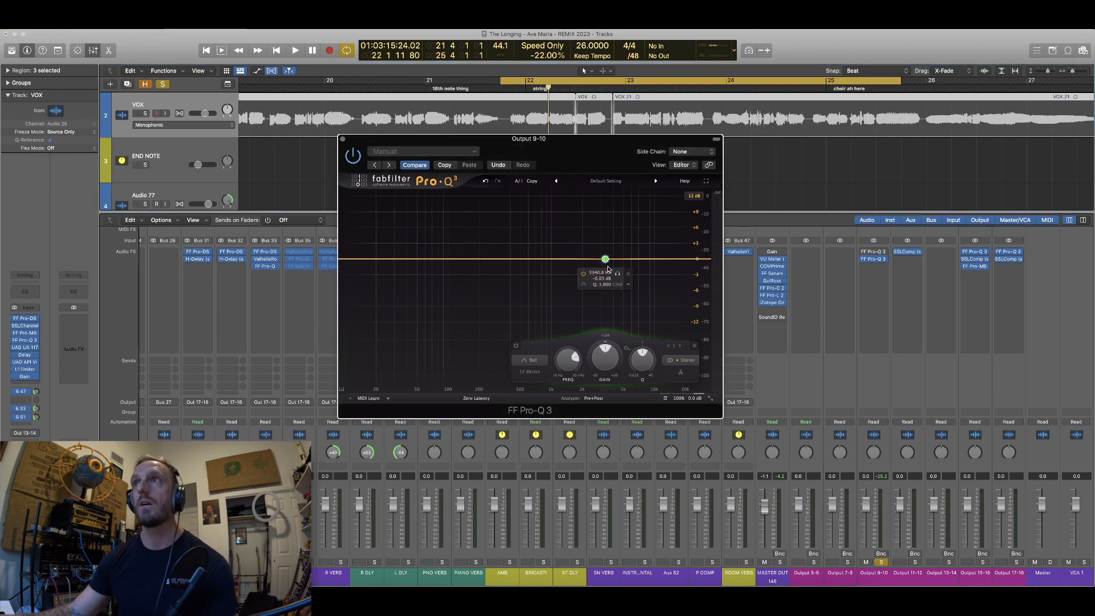
click(695, 150)
mouse_move(682, 165)
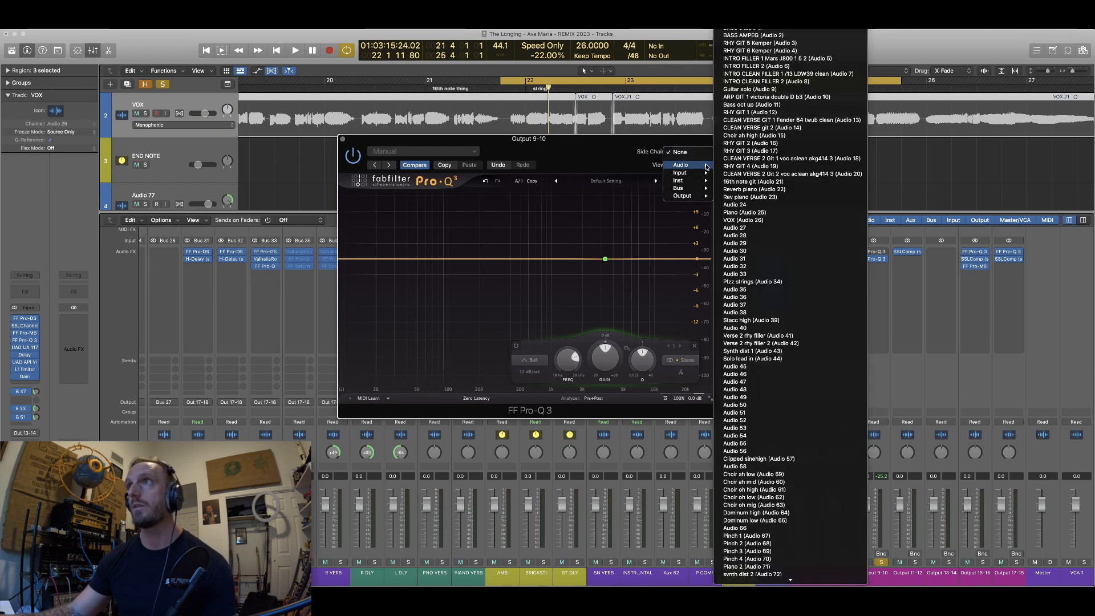
click(756, 221)
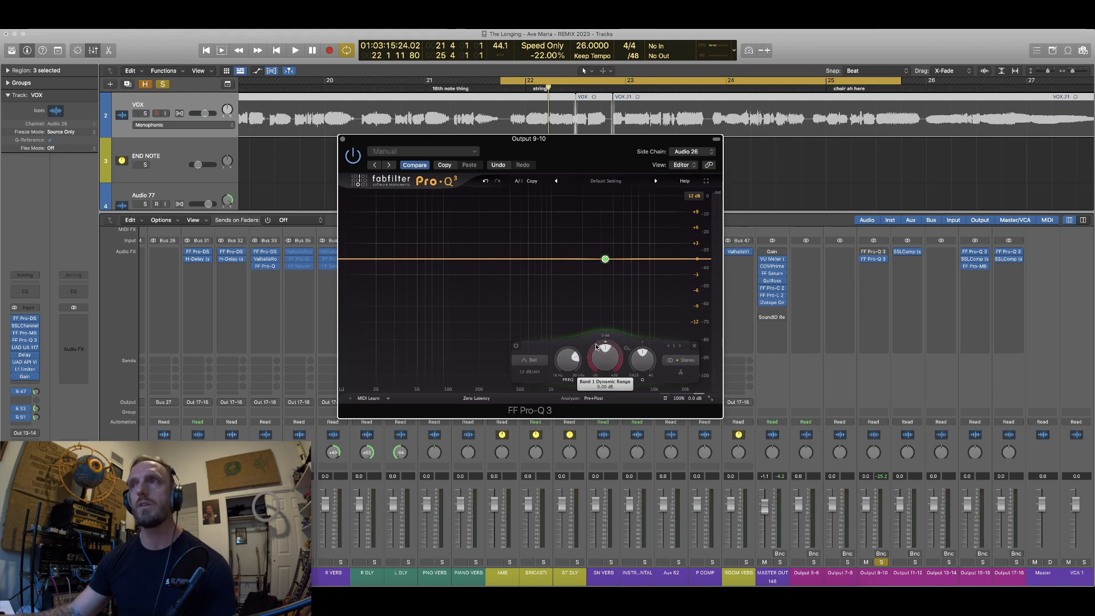
Give the bell band a downward dynamic range of about 4 dB and switch its dynamic threshold from auto to manual.
drag(591, 358, 592, 379)
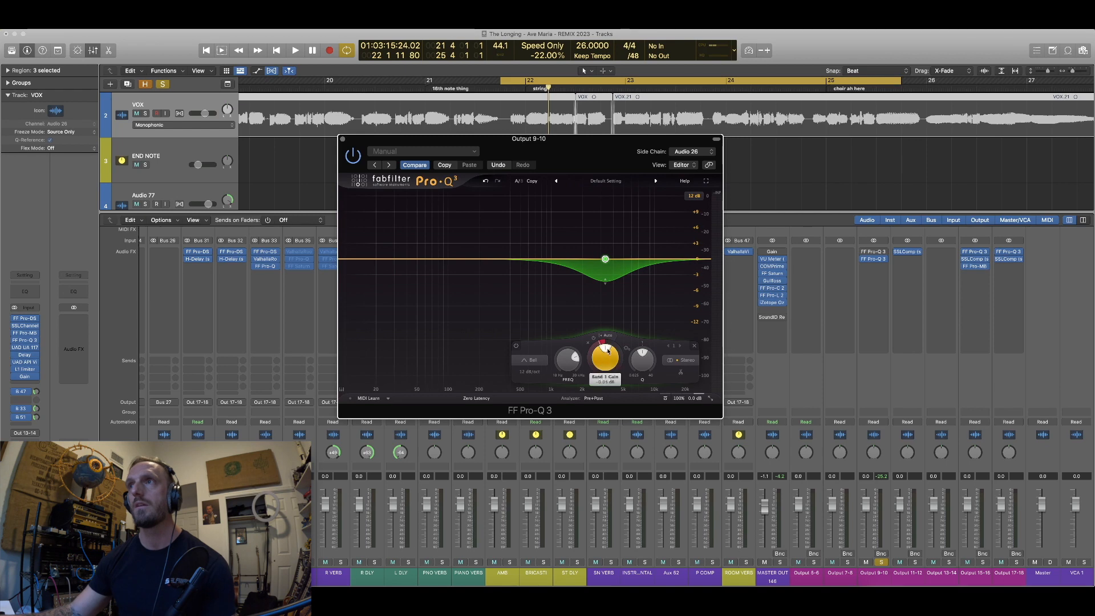
click(609, 338)
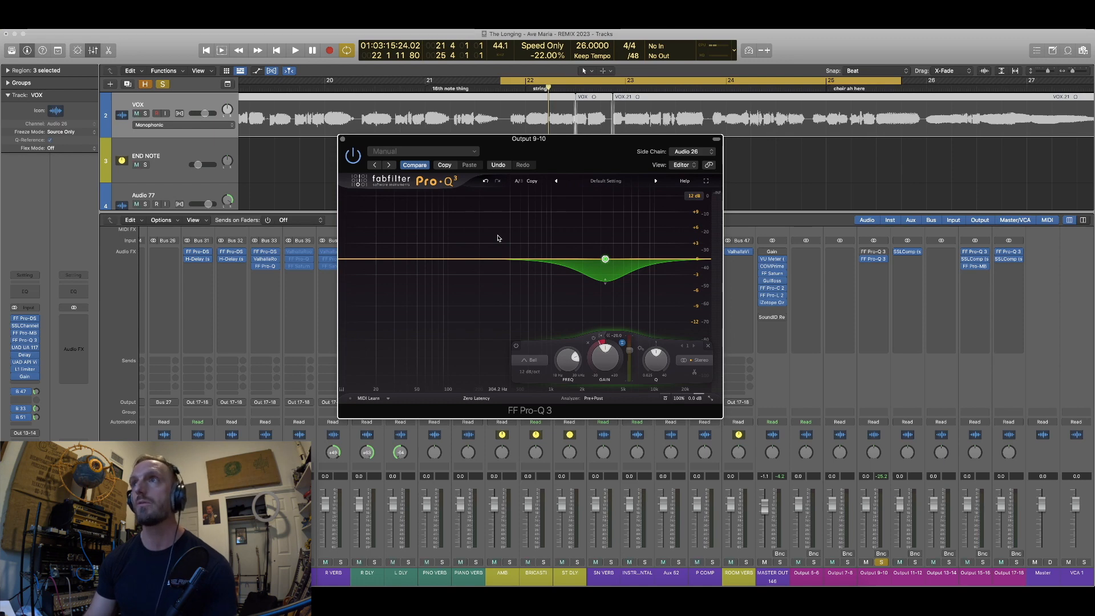
Unsolo Output 9-10 and lower the band's dynamic threshold to about -39 dB while the full mix plays.
key(space)
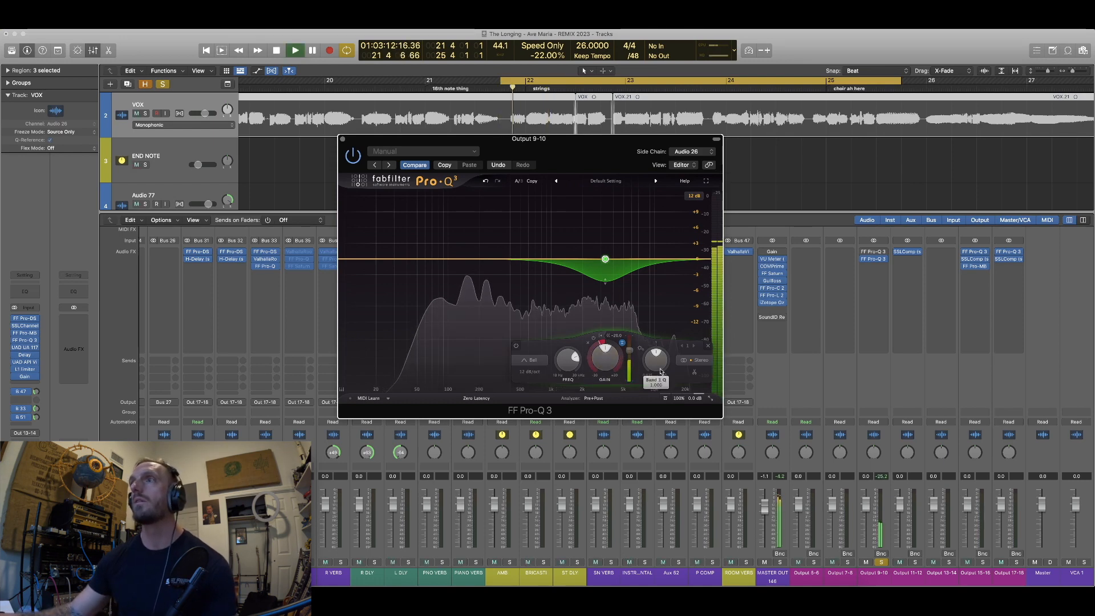
click(883, 564)
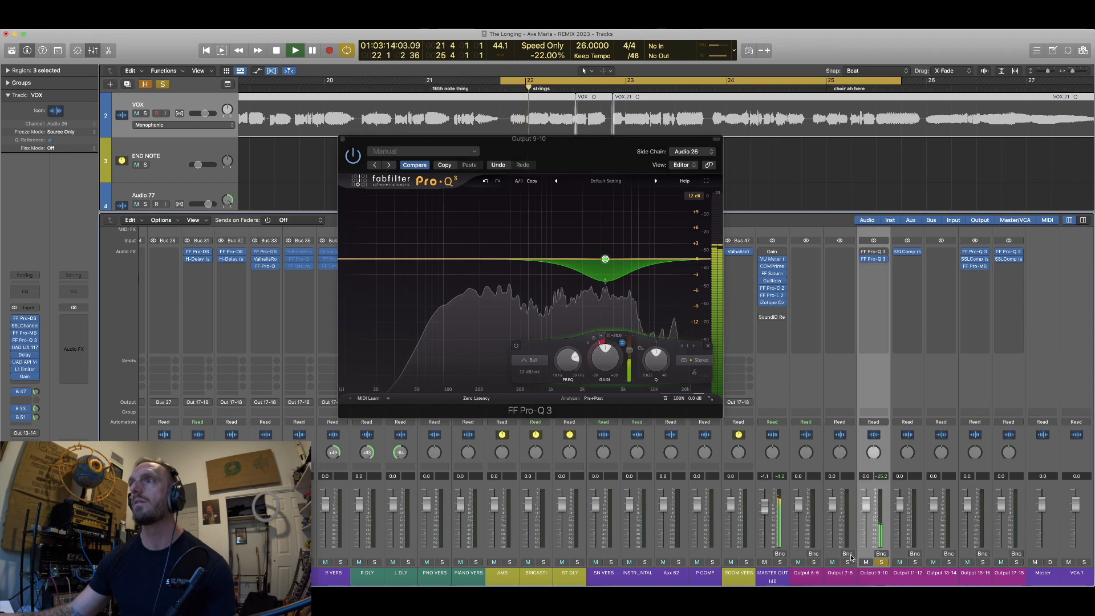
click(883, 563)
drag(631, 353, 631, 371)
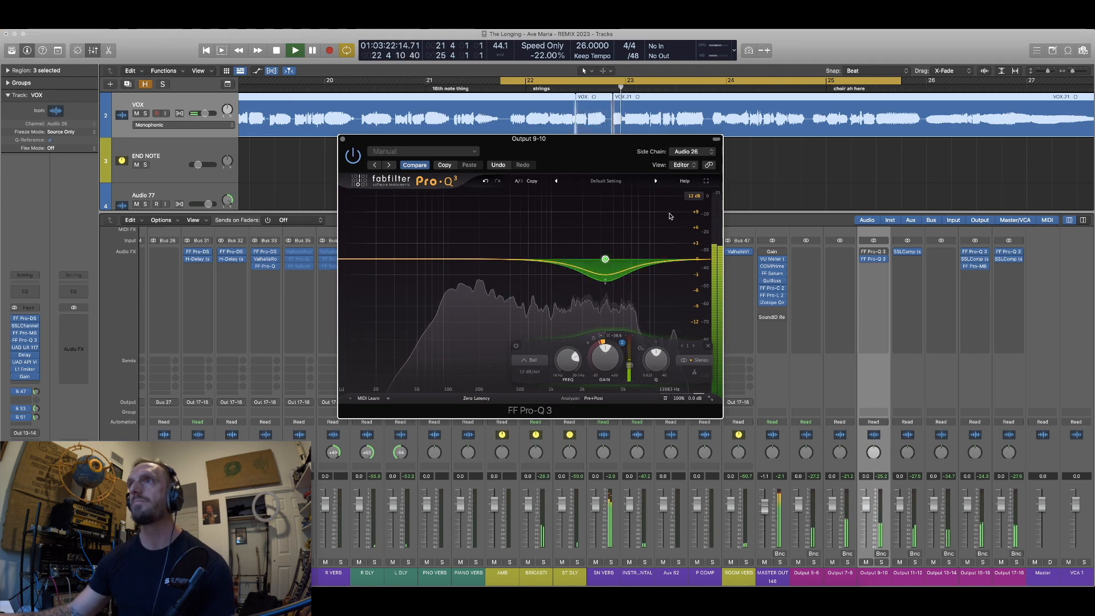
key(space)
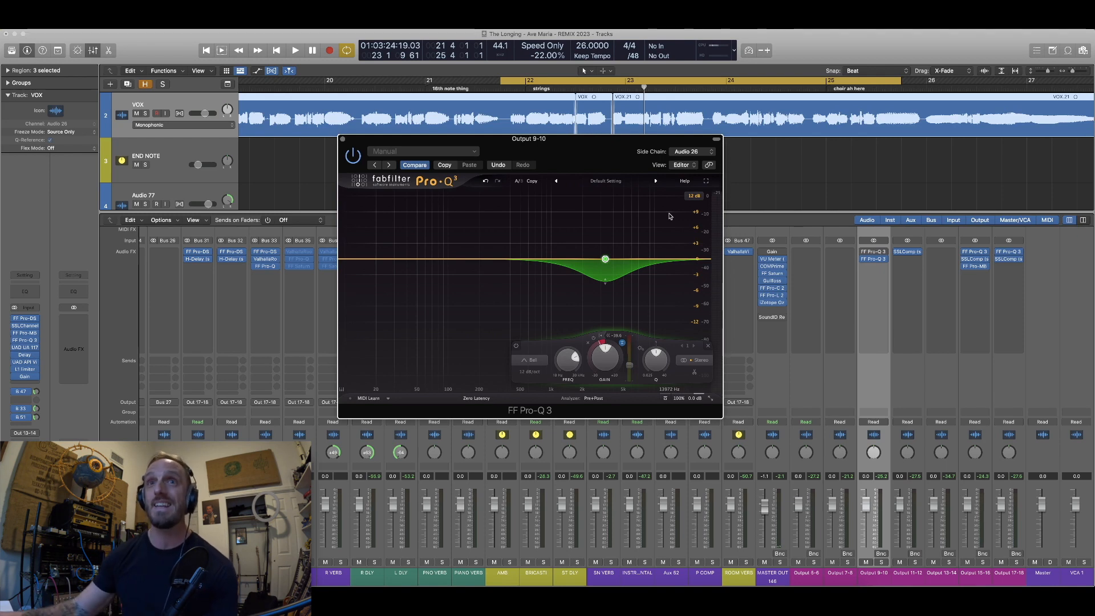
Restrict the dynamic EQ band from stereo to Mid, audition it in the mix, and close the Pro-Q 3 window.
mouse_move(607, 259)
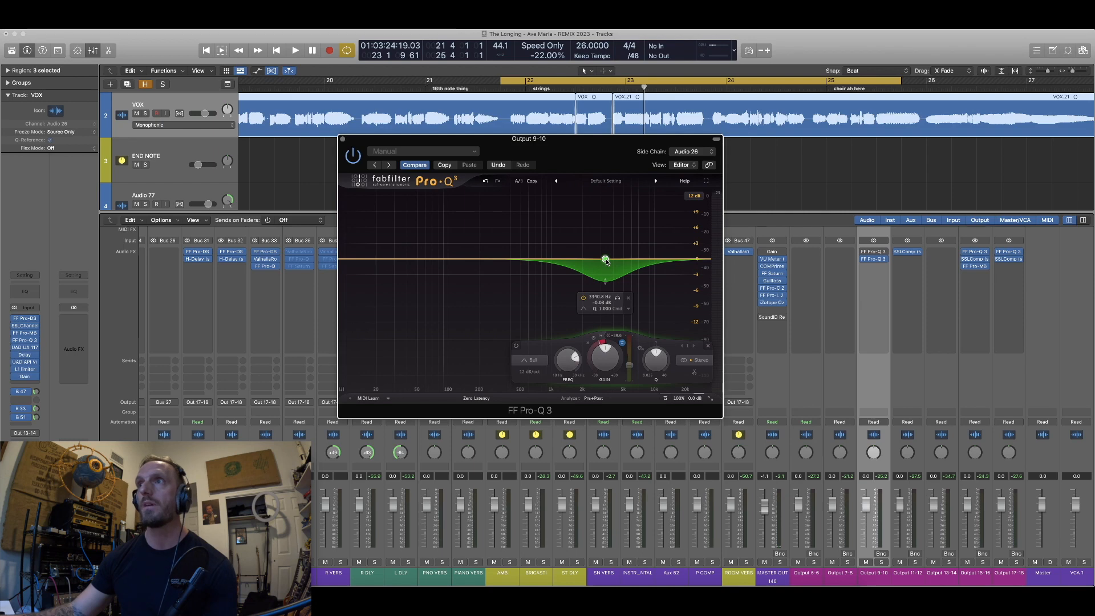
click(705, 361)
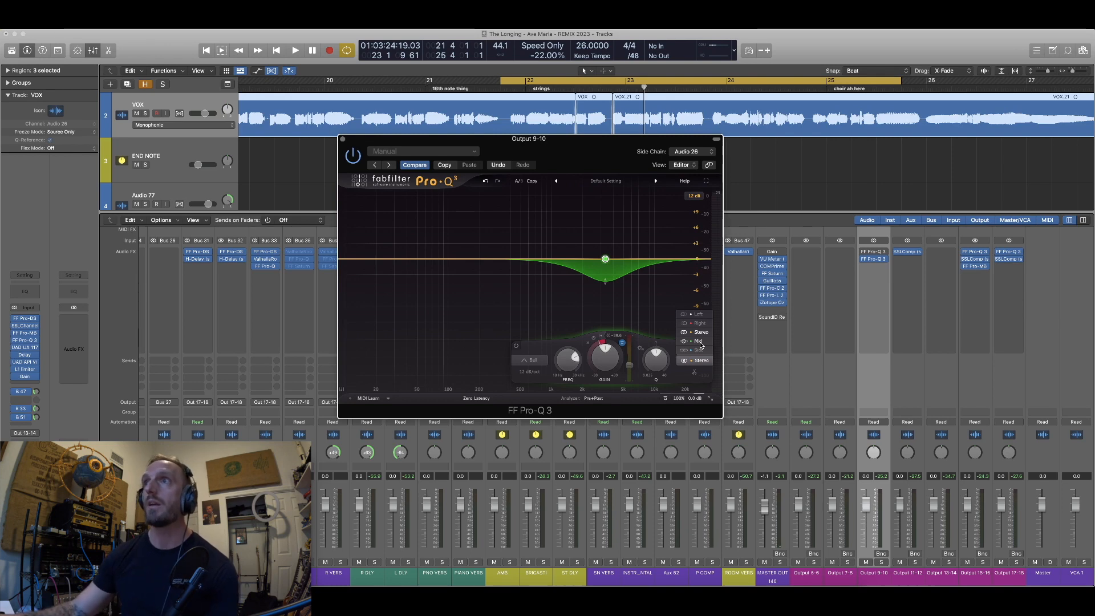
click(699, 341)
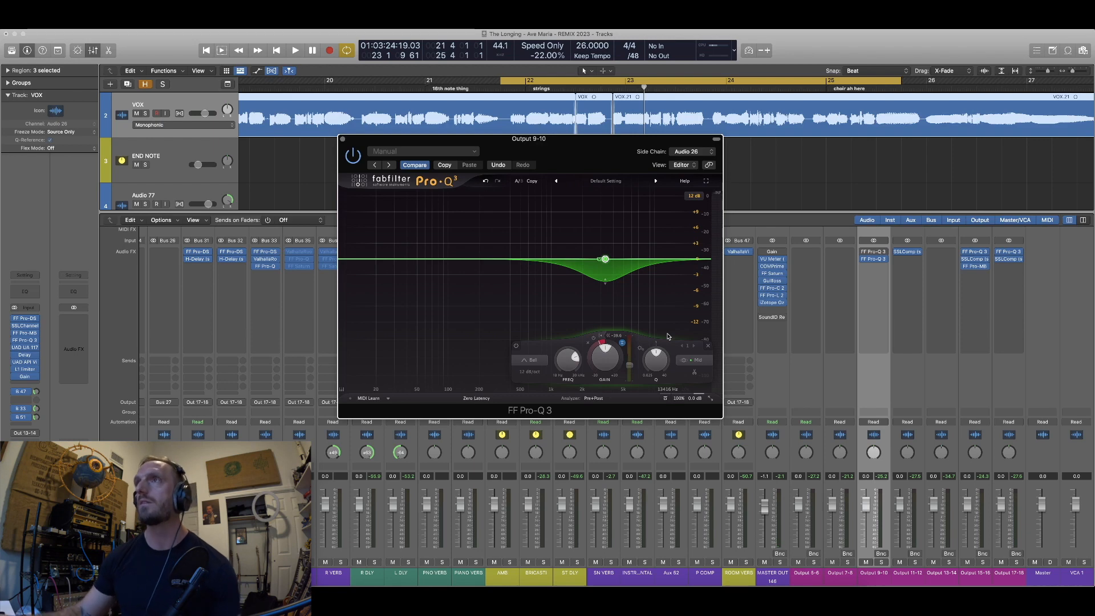
key(space)
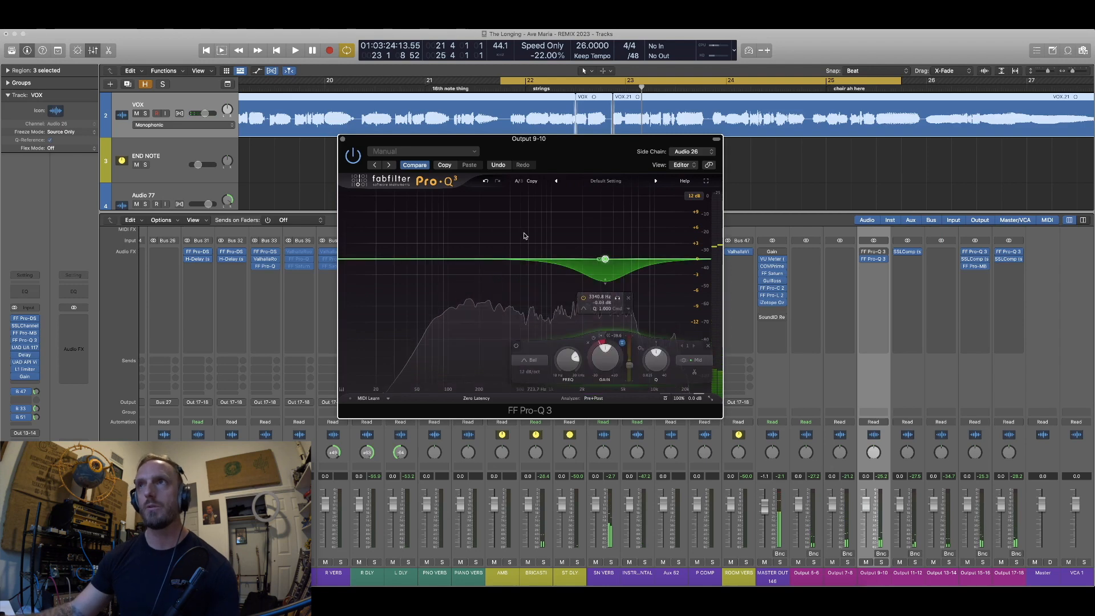
key(super+w)
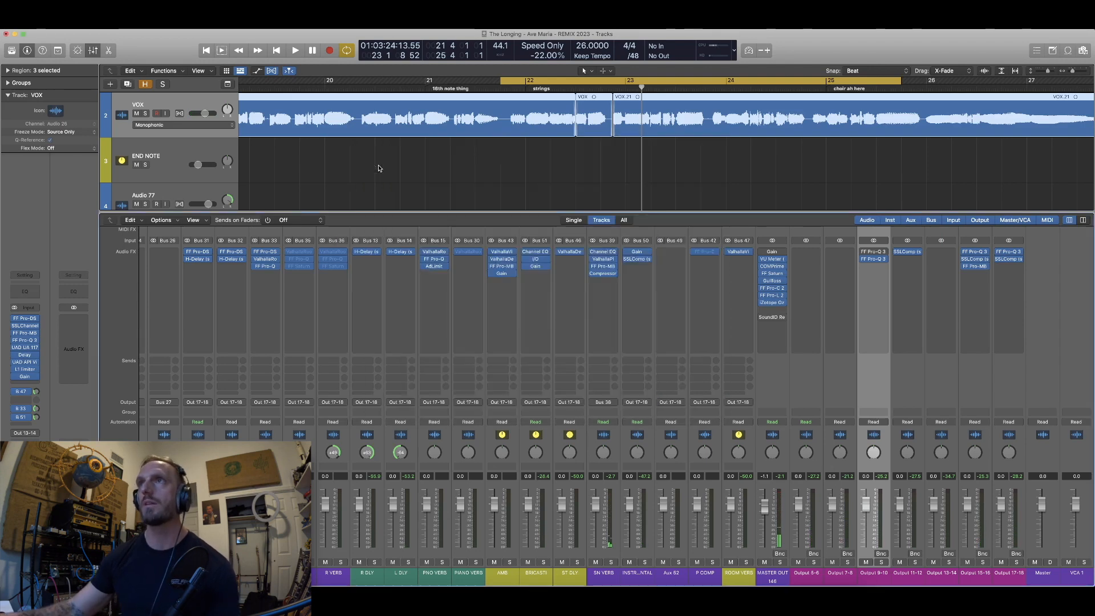
Set the cycle range to start at bar 15 and end at bar 18 beat 2, and audition it with the Output 9-10 Pro-Q 3 open.
scroll(537, 164, left, 3)
scroll(538, 164, left, 10)
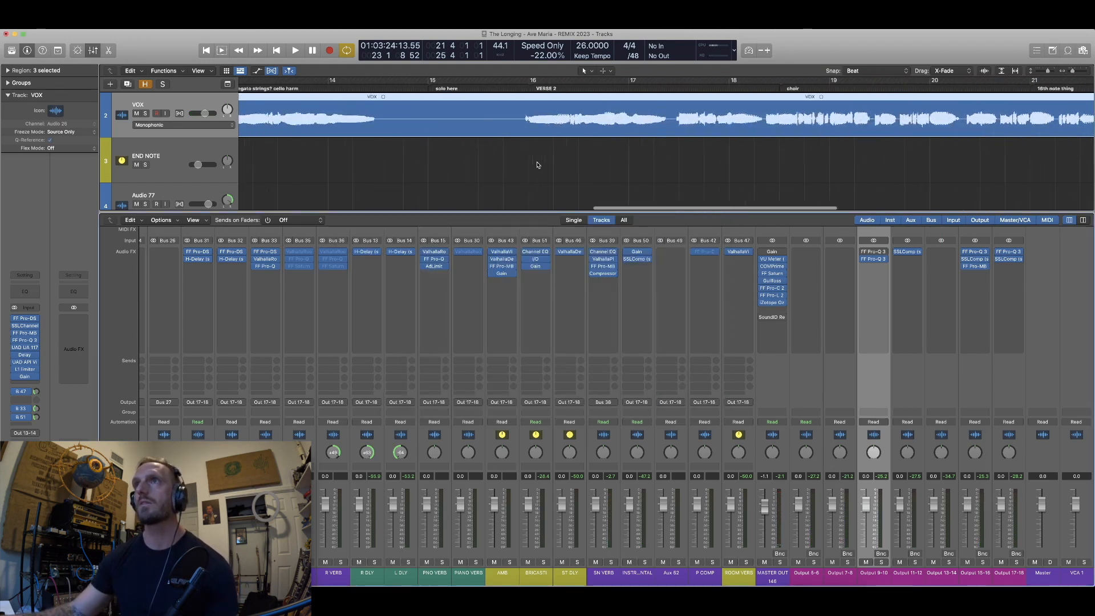
drag(428, 81, 752, 81)
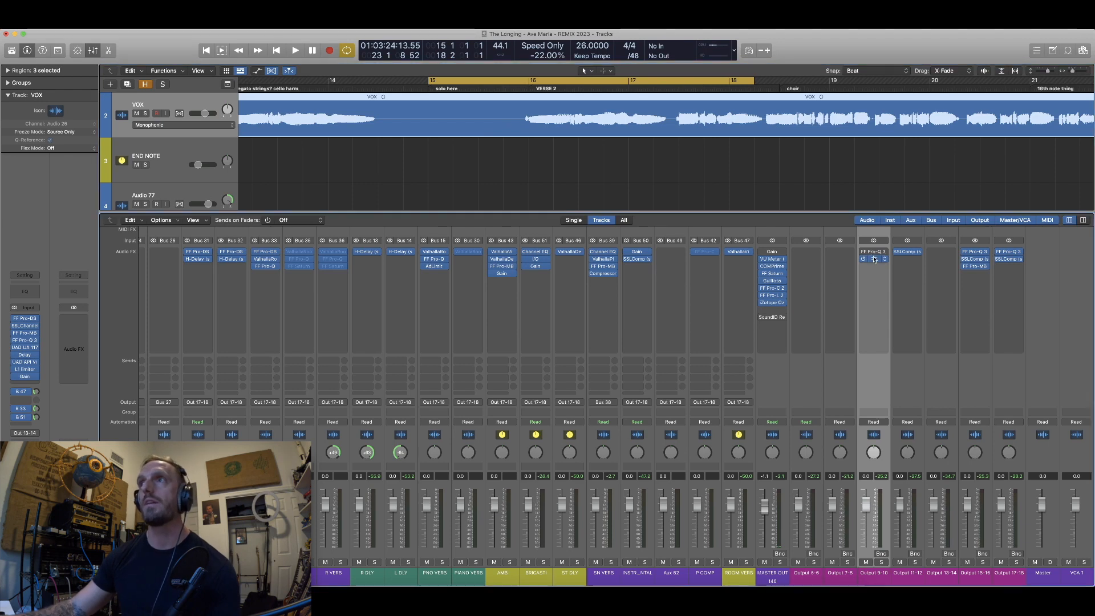
click(873, 258)
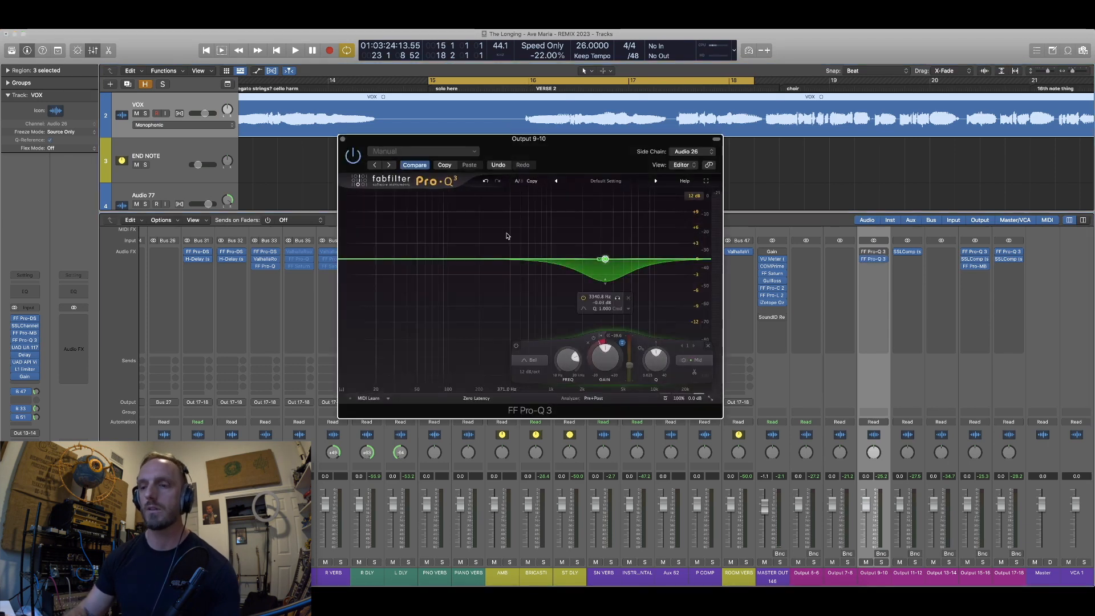
key(space)
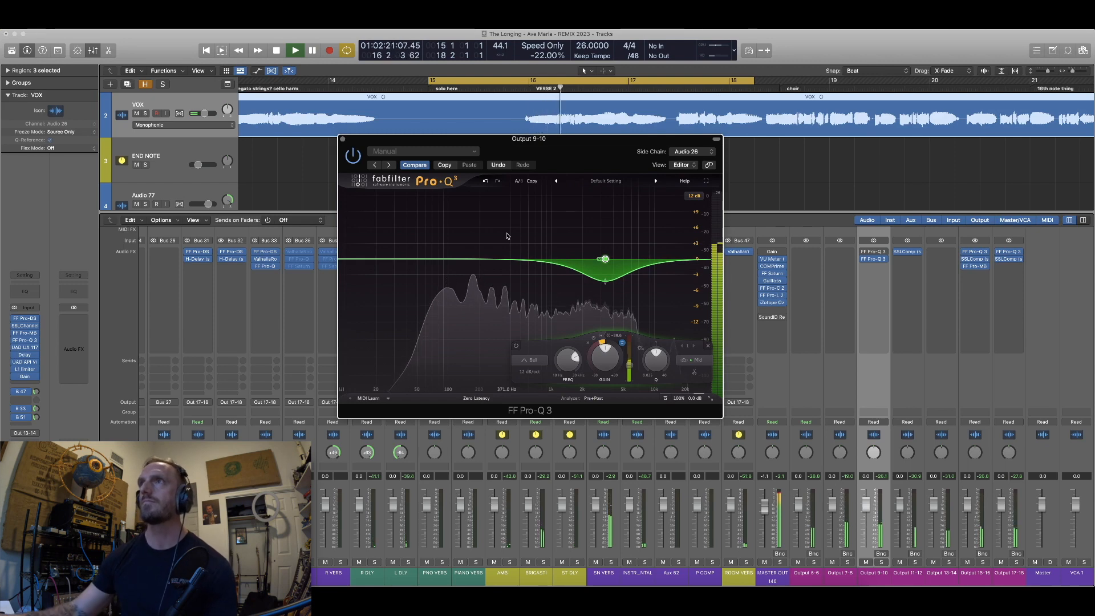
key(space)
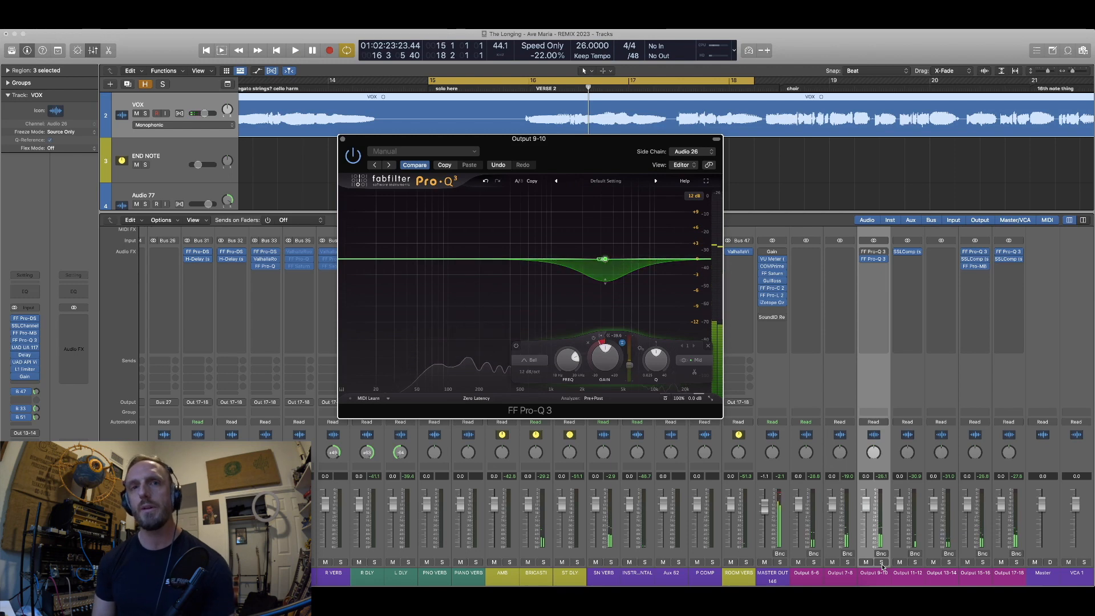